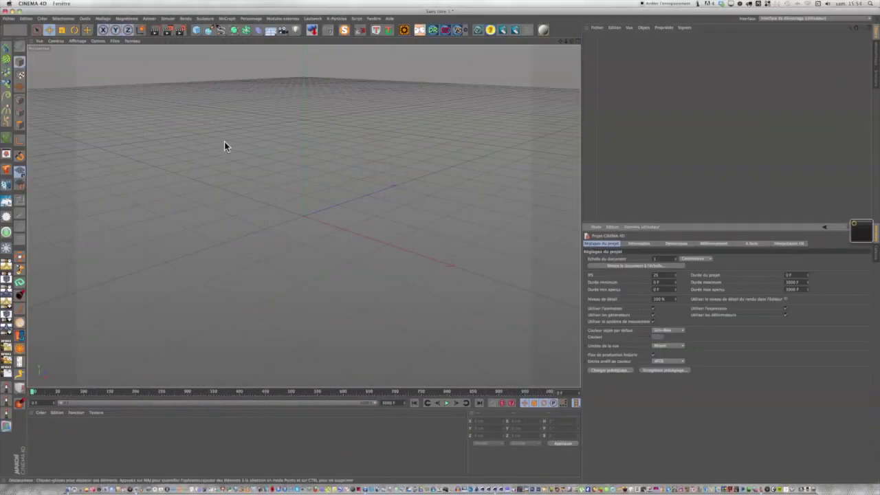
Open the Render Settings with Ctrl+B and bring the window fully into view to review the 1280×720 output.
key(ctrl+b)
drag(621, 120, 226, 120)
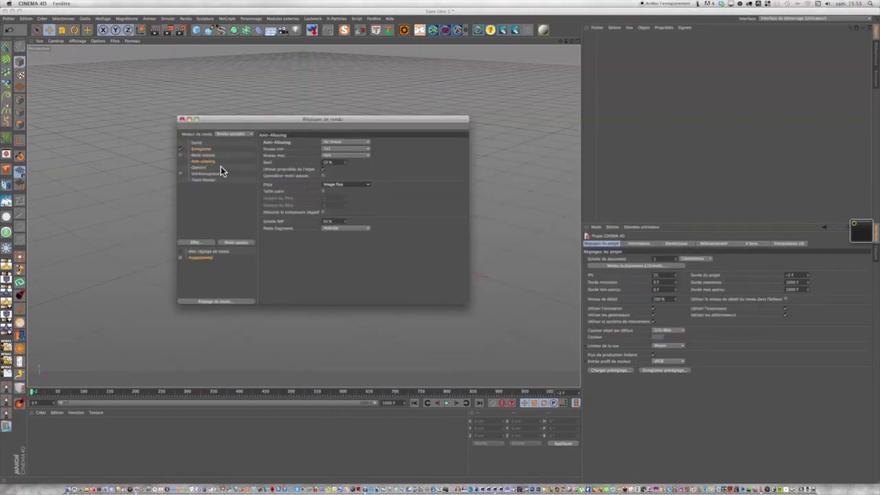
Add a sphere, set its type to Icosahedron, make it editable, and orbit to face it head-on.
click(182, 119)
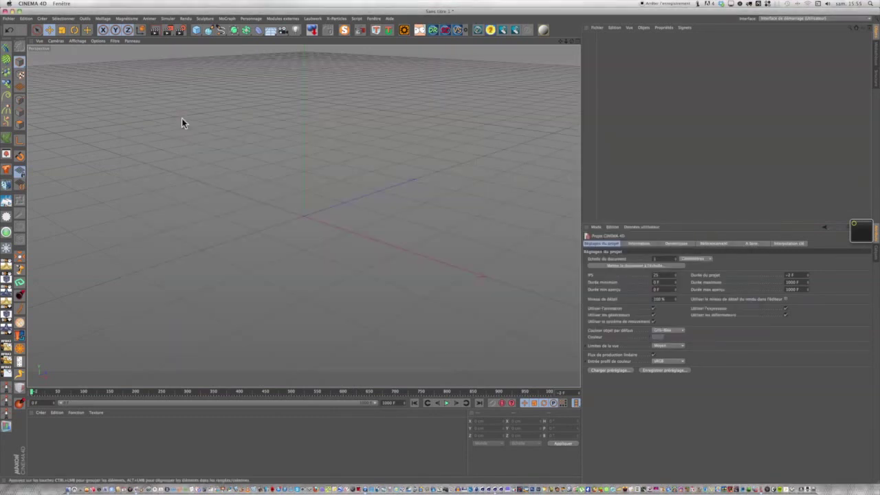
drag(640, 268, 645, 315)
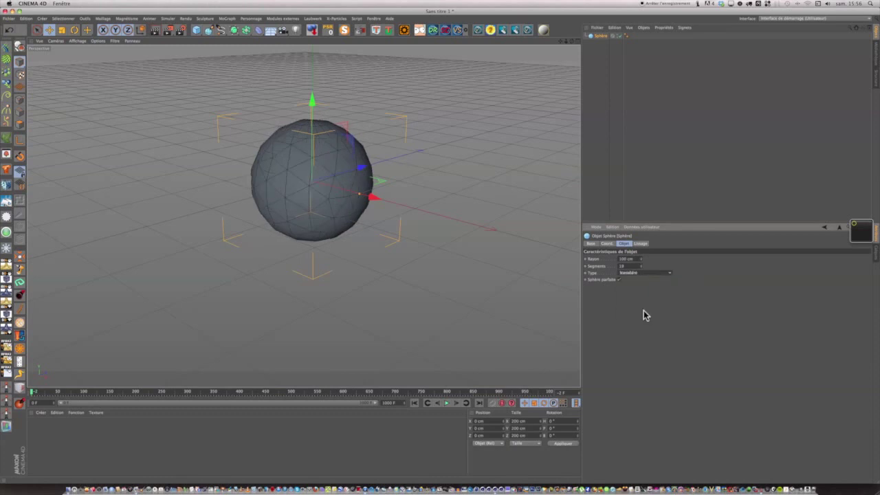
click(18, 46)
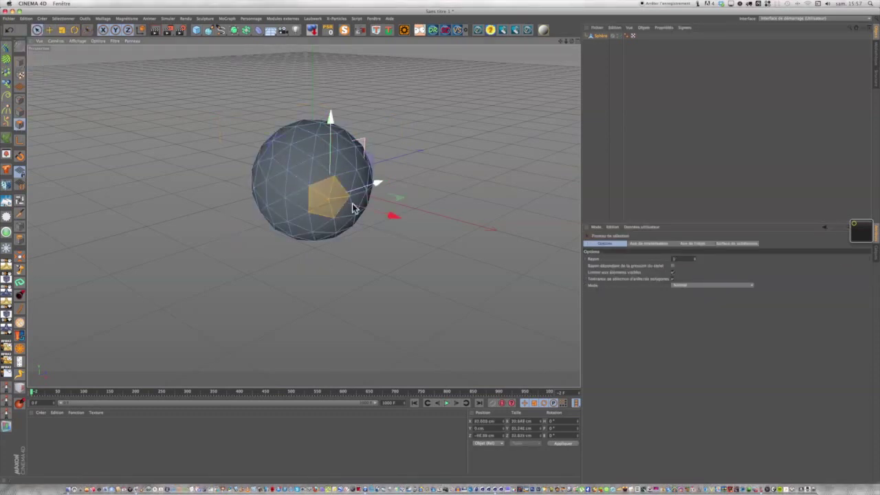
mouse_move(280, 158)
alt+mouse_down()
mouse_move(268, 240)
mouse_move(294, 146)
mouse_move(253, 253)
mouse_move(206, 255)
mouse_move(186, 334)
mouse_move(216, 156)
mouse_move(248, 138)
alt+mouse_up()
drag(572, 46, 559, 47)
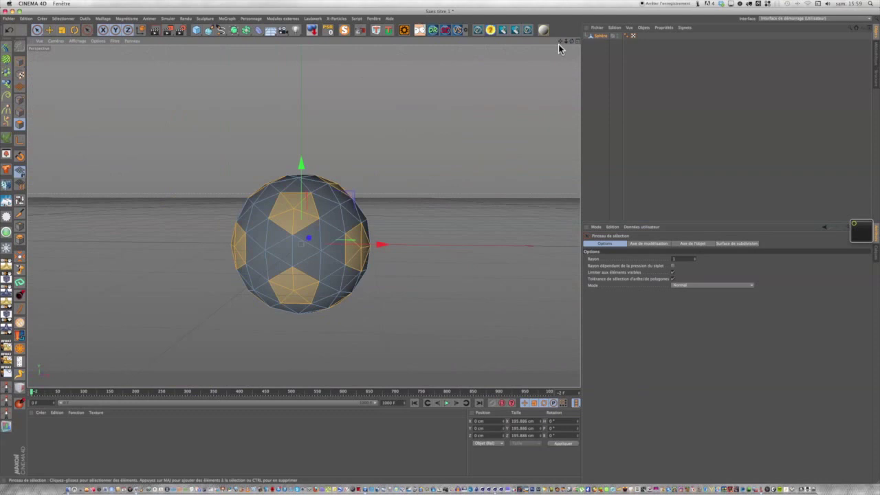
Extrude the selected pentagon faces 150 cm and delete the floating pieces to leave holes.
right_click(199, 201)
click(227, 323)
text(150)
key(Return)
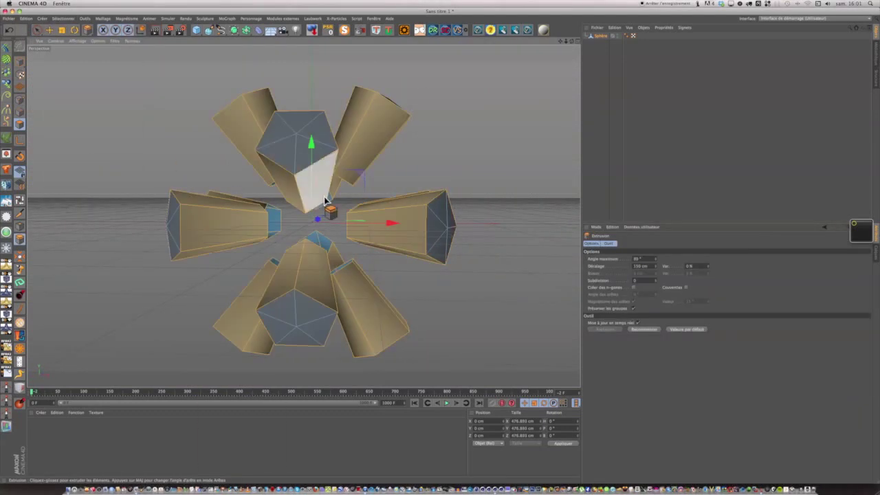
key(0)
key(ctrl+a)
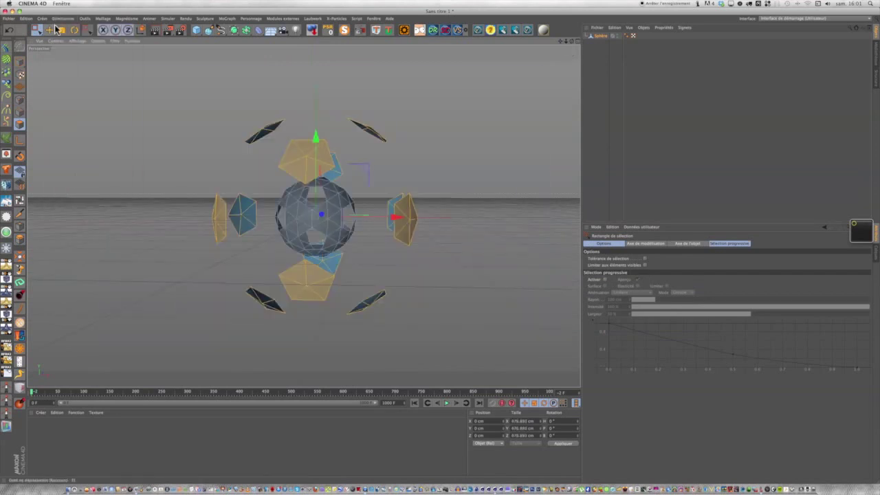
key(Delete)
Inner-extrude all the sphere's polygons, then extrude them 100 cm.
key(ctrl+a)
key(i)
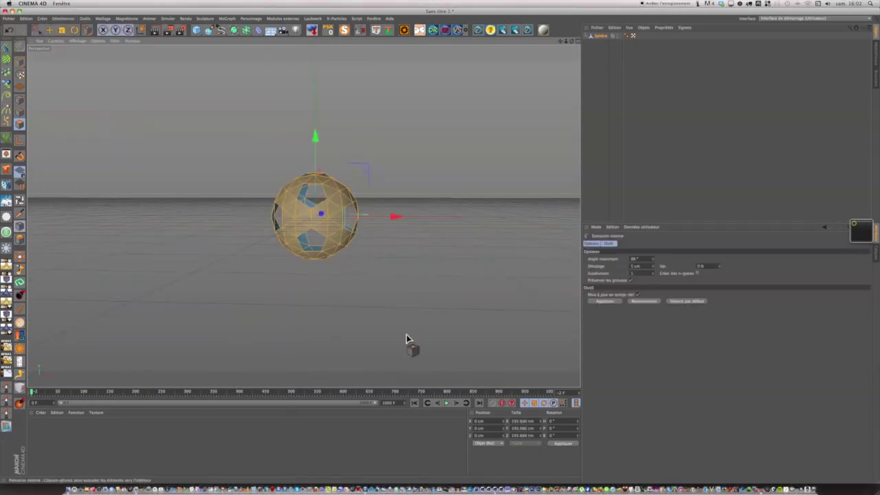
scroll(431, 298, up, 3)
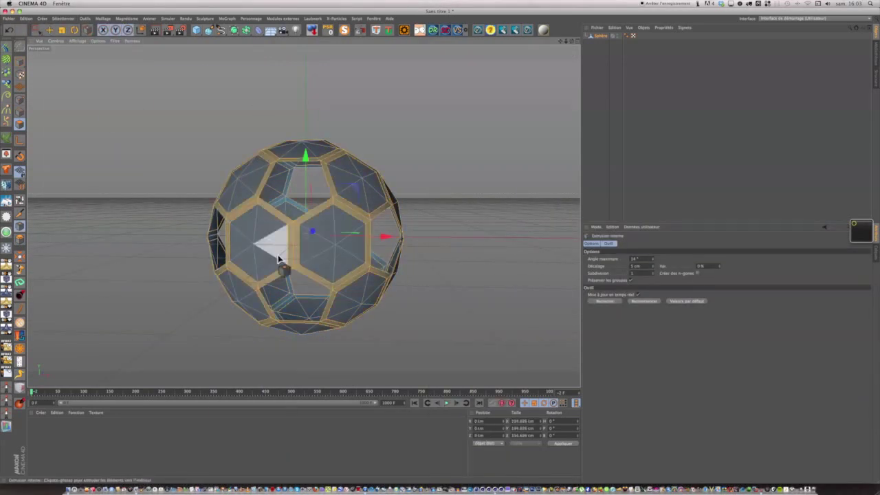
key(ctrl+a)
key(d)
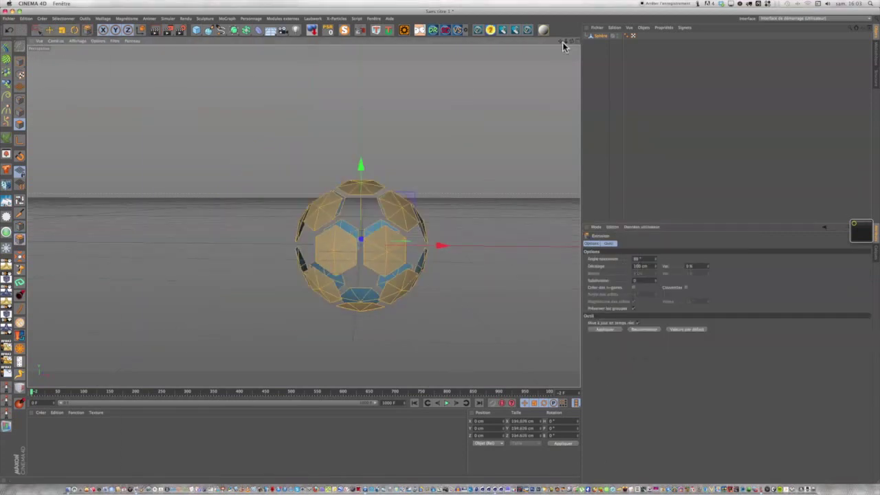
click(615, 329)
click(303, 216)
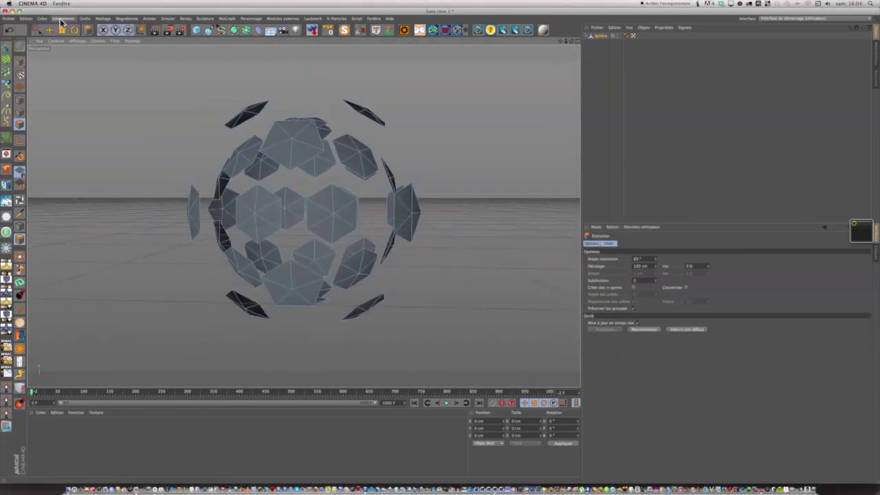
Redo the panel extrusion at 25 cm, then loop-select the outer ring of pieces.
key(ctrl+z)
text(25)
key(Return)
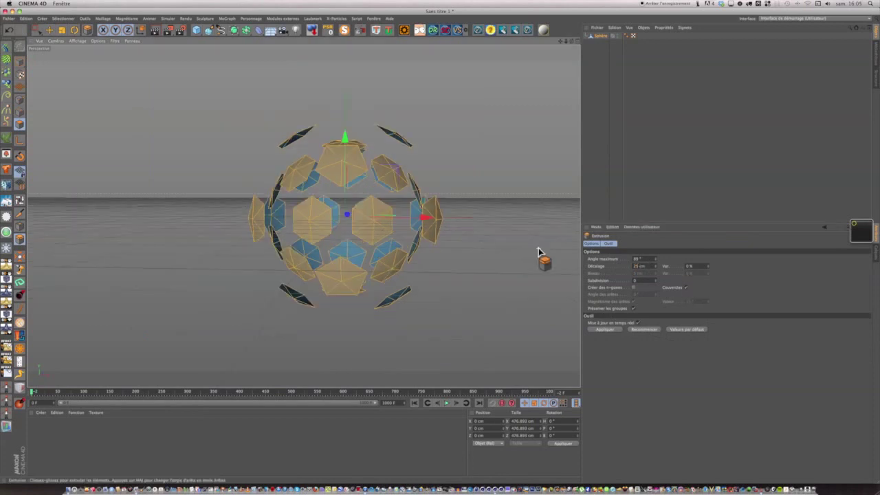
click(605, 328)
key(u)
key(l)
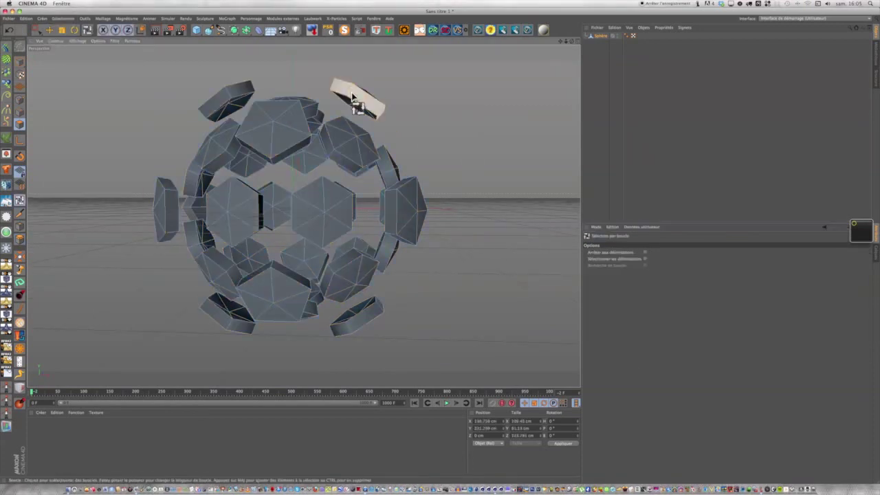
click(392, 234)
mouse_move(392, 233)
alt+mouse_down()
mouse_move(578, 56)
mouse_move(560, 41)
alt+mouse_up()
Smooth the pieces with a Subdivision Surface and save the scene into the 'tuto marble 1 c4D' folder.
click(274, 39)
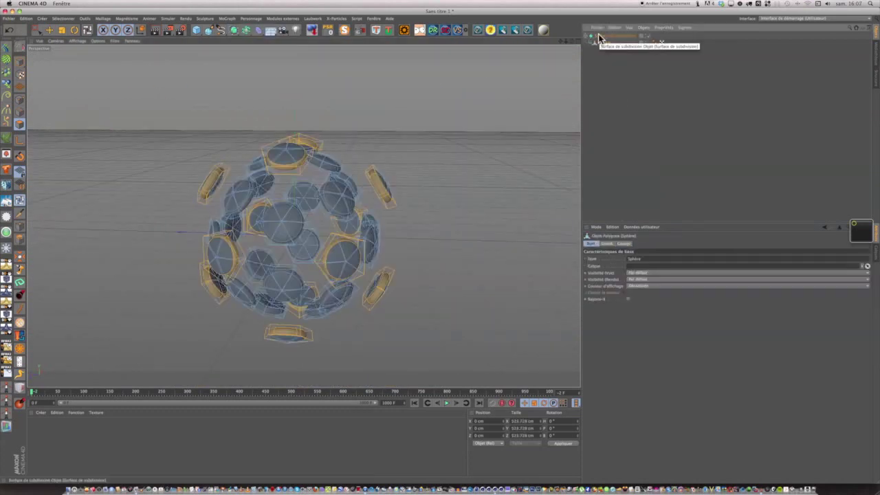
key(super+s)
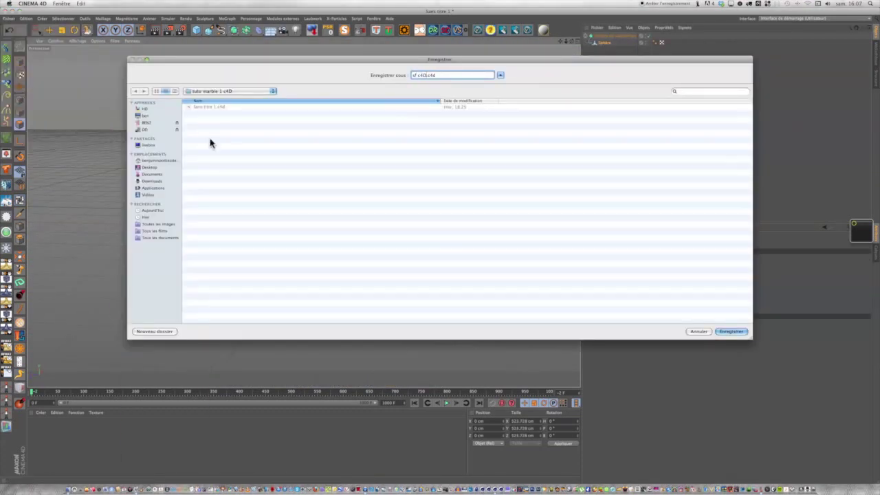
key(Return)
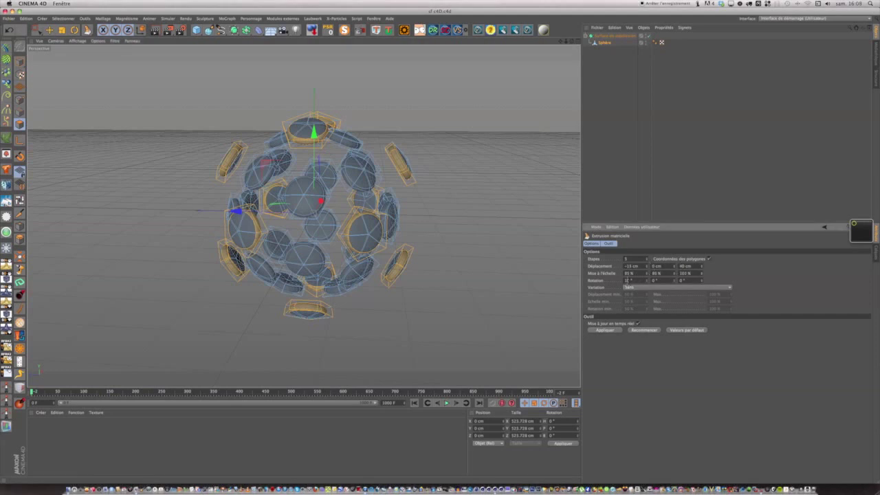
Apply the matrix extrusion, make the added sphere editable, and bridge the selected edge strips.
click(602, 330)
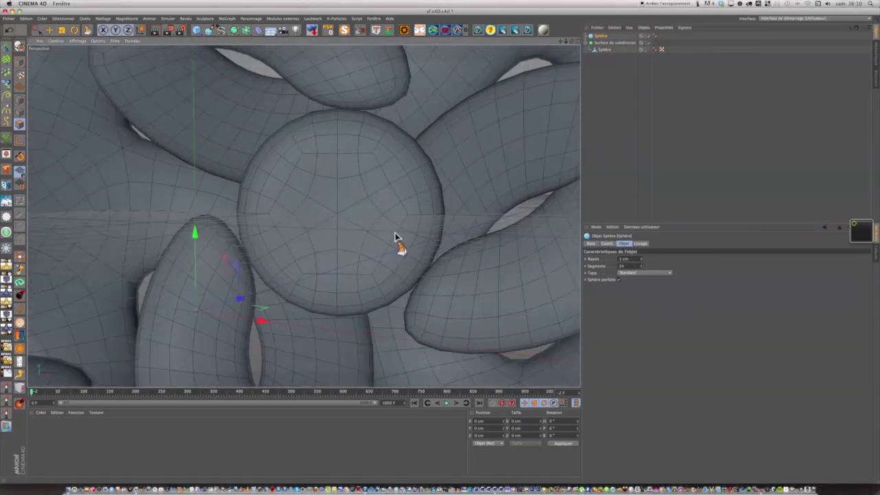
key(c)
click(38, 30)
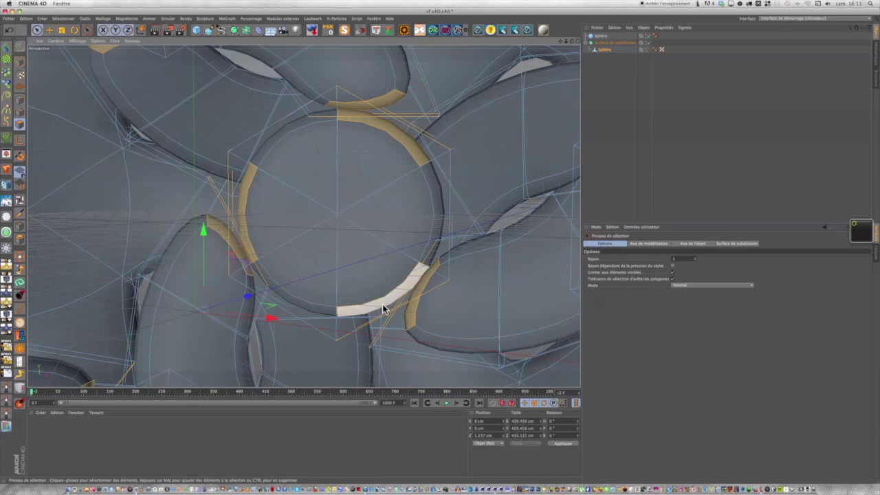
right_click(435, 130)
click(402, 335)
Orbit around the bridged strips and switch to the Stitch and Sew tool (M~P).
mouse_move(222, 183)
alt+mouse_down()
mouse_move(403, 235)
mouse_move(326, 99)
alt+mouse_up()
scroll(325, 99, down, 3)
mouse_move(326, 134)
alt+mouse_down()
mouse_move(304, 213)
mouse_move(211, 197)
mouse_move(413, 167)
mouse_move(322, 284)
alt+mouse_up()
key(m)
key(p)
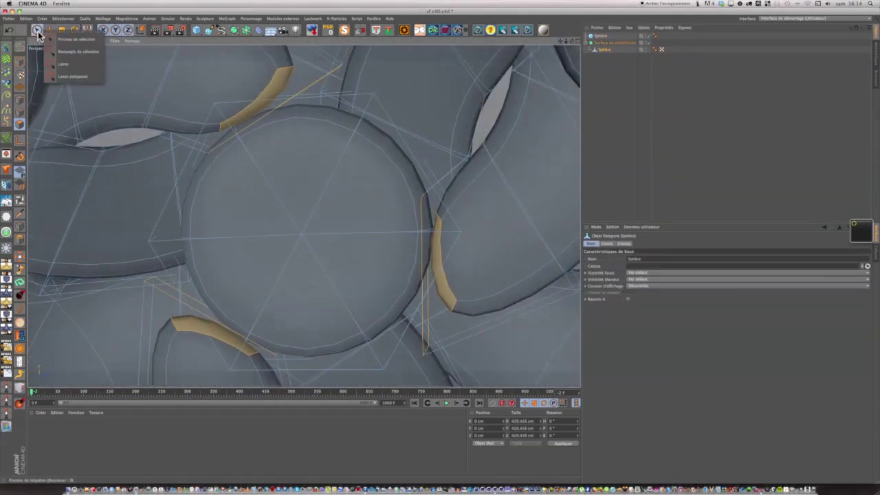
Orbit around the bridge strips, alternating between polygon selection and Stitch and Sew.
mouse_move(366, 132)
alt+mouse_down()
mouse_move(177, 177)
mouse_move(167, 202)
mouse_move(137, 172)
alt+mouse_up()
mouse_move(298, 126)
alt+mouse_down()
mouse_move(255, 323)
mouse_move(258, 139)
mouse_move(216, 233)
mouse_move(244, 197)
alt+mouse_up()
key(m)
key(p)
key(9)
mouse_move(275, 145)
alt+mouse_down()
mouse_move(430, 197)
mouse_move(431, 89)
mouse_move(302, 216)
mouse_move(349, 128)
mouse_move(275, 206)
mouse_move(251, 190)
mouse_move(439, 250)
mouse_move(322, 183)
mouse_move(385, 158)
alt+mouse_up()
key(m)
key(p)
scroll(303, 216, down, 3)
key(9)
key(m)
key(p)
Stitch two pairs of neighbouring tile edges together on the Sphère objects.
click(599, 36)
key(o)
key(m)
key(p)
mouse_move(456, 117)
alt+mouse_down()
mouse_move(391, 74)
mouse_move(303, 216)
mouse_move(357, 172)
mouse_move(412, 206)
alt+mouse_up()
click(600, 50)
key(m)
key(p)
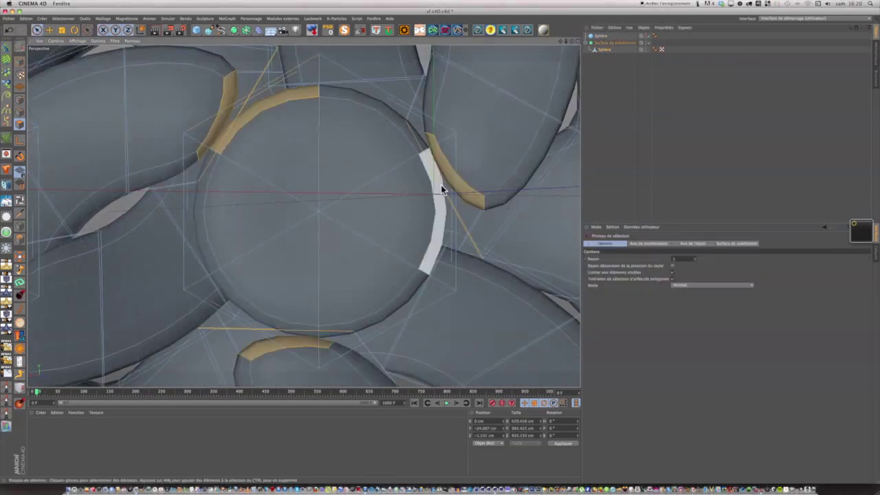
mouse_move(202, 319)
alt+mouse_down()
mouse_move(571, 141)
mouse_move(211, 170)
mouse_move(300, 161)
mouse_move(234, 172)
mouse_move(326, 118)
alt+mouse_up()
Orbit in close to check the stitched patches and the sphere inside the ring.
scroll(325, 117, up, 3)
mouse_move(574, 44)
alt+mouse_down()
mouse_move(417, 172)
mouse_move(170, 182)
mouse_move(289, 206)
alt+mouse_up()
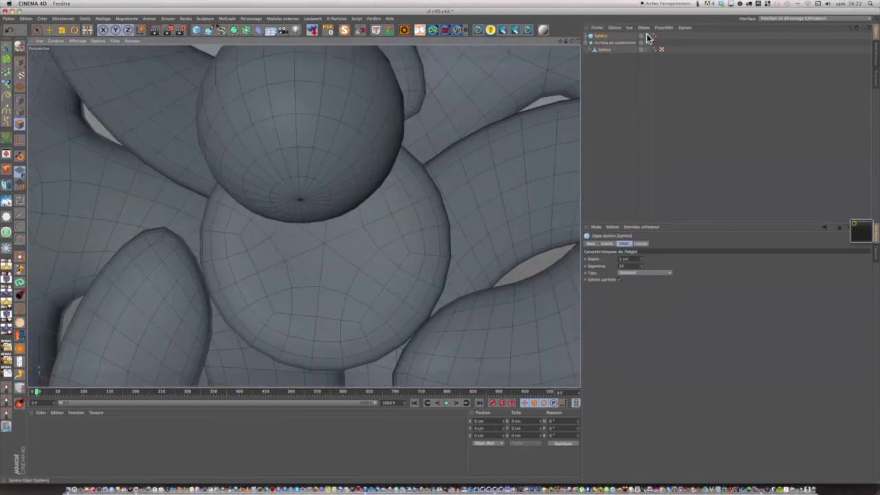
mouse_move(213, 289)
alt+mouse_down()
mouse_move(534, 167)
mouse_move(303, 212)
mouse_move(373, 240)
mouse_move(302, 159)
alt+mouse_up()
key(space)
scroll(318, 332, up, 2)
mouse_move(318, 333)
alt+mouse_down()
mouse_move(486, 200)
mouse_move(379, 324)
mouse_move(320, 353)
mouse_move(439, 245)
alt+mouse_up()
key(space)
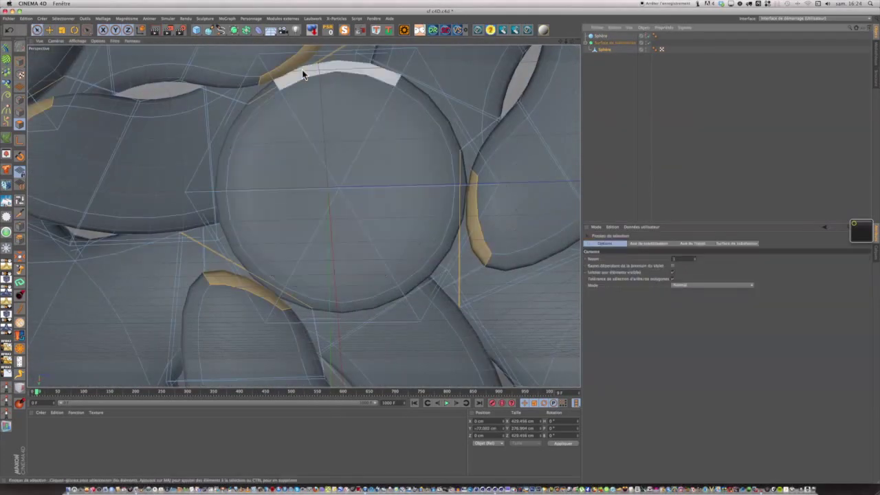
mouse_move(407, 174)
alt+mouse_down()
mouse_move(367, 171)
mouse_move(155, 209)
mouse_move(305, 214)
mouse_move(206, 172)
mouse_move(135, 94)
mouse_move(200, 172)
mouse_move(191, 122)
mouse_move(429, 60)
alt+mouse_up()
key(space)
key(space)
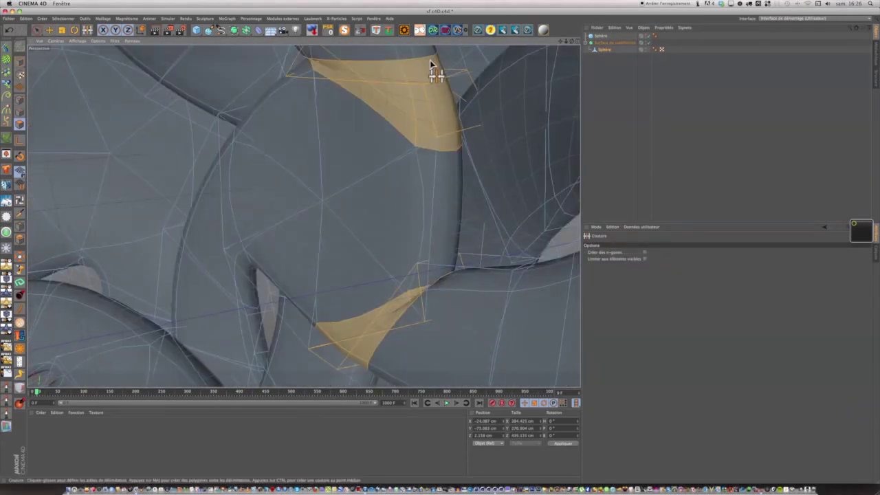
Toggle the smoothed result and helper sphere visibility while orbiting to check the stitched cage.
click(602, 37)
click(643, 35)
mouse_move(289, 138)
alt+mouse_down()
mouse_move(252, 78)
mouse_move(443, 88)
mouse_move(301, 212)
alt+mouse_up()
key(space)
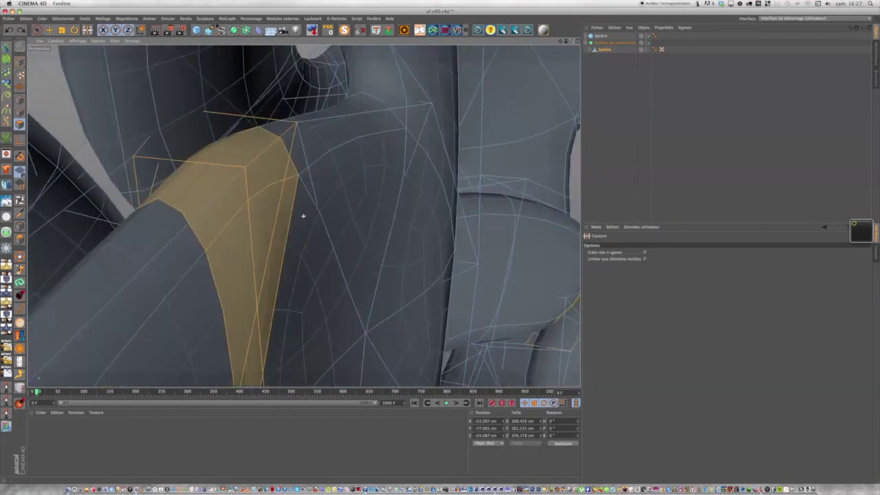
click(644, 35)
mouse_move(412, 206)
alt+mouse_down()
mouse_move(259, 364)
mouse_move(288, 206)
mouse_move(206, 172)
alt+mouse_up()
mouse_move(275, 193)
alt+mouse_down()
mouse_move(304, 212)
mouse_move(373, 226)
mouse_move(370, 183)
mouse_move(304, 212)
mouse_move(259, 158)
mouse_move(261, 300)
mouse_move(482, 137)
alt+mouse_up()
scroll(304, 212, up, 5)
scroll(305, 212, down, 5)
Cut new edges across a close-up patch with the Knife tool.
key(space)
key(space)
mouse_move(305, 216)
alt+mouse_down()
mouse_move(412, 171)
mouse_move(571, 45)
mouse_move(600, 90)
mouse_move(481, 206)
mouse_move(456, 329)
mouse_move(418, 157)
mouse_move(360, 89)
mouse_move(303, 216)
mouse_move(305, 206)
mouse_move(153, 181)
mouse_move(631, 36)
mouse_move(386, 347)
mouse_move(423, 168)
alt+mouse_up()
key(space)
key(space)
key(space)
right_click(423, 168)
click(454, 248)
mouse_move(453, 247)
alt+mouse_down()
mouse_move(302, 213)
mouse_move(290, 157)
mouse_move(481, 103)
alt+mouse_up()
Inspect the joins up close under the Subdivision Surface and select the helper sphere object.
click(604, 37)
mouse_move(378, 86)
alt+mouse_down()
mouse_move(303, 216)
mouse_move(575, 39)
mouse_move(33, 36)
alt+mouse_up()
mouse_move(244, 311)
alt+mouse_down()
mouse_move(255, 148)
mouse_move(206, 207)
alt+mouse_up()
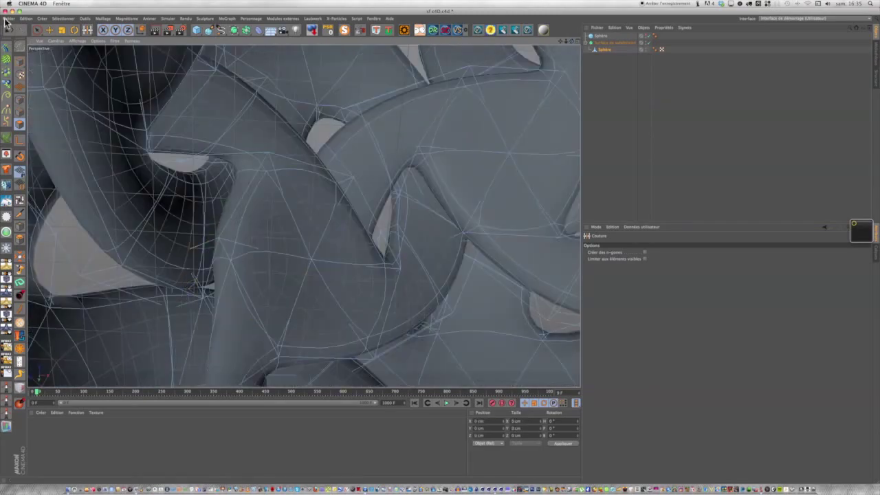
click(9, 30)
alt+drag(576, 85, 303, 215)
Delete the helper sphere and add a Spherify deformer under the holed Sphère.
key(Delete)
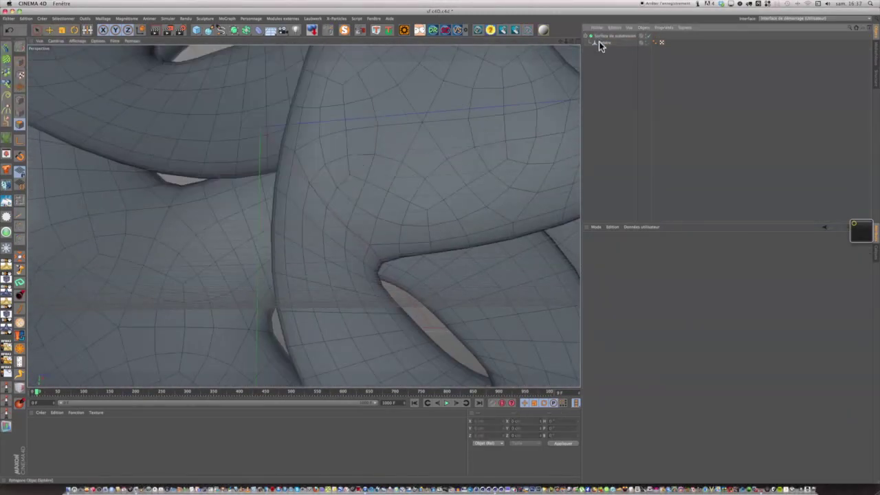
click(270, 30)
click(474, 69)
drag(604, 35, 609, 48)
Turn off the Subdivision Surface smoothing to view the spherified cage.
click(614, 36)
alt+drag(302, 216, 302, 216)
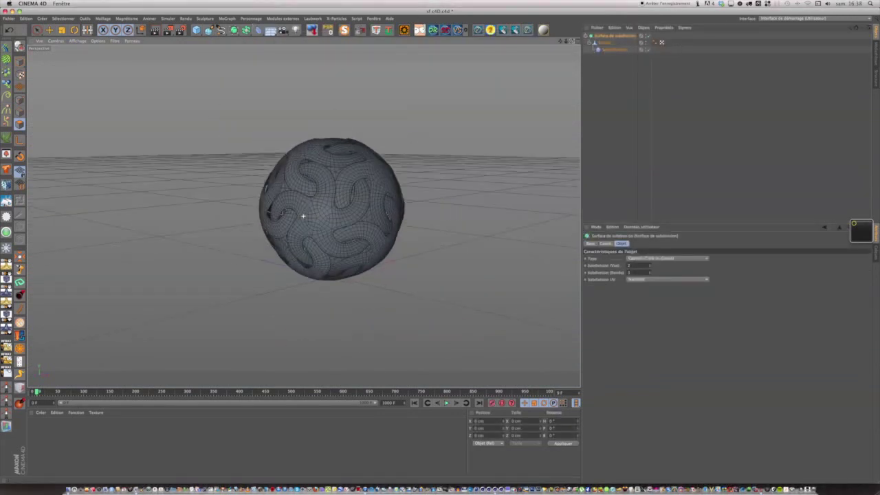
click(647, 35)
key(u)
key(b)
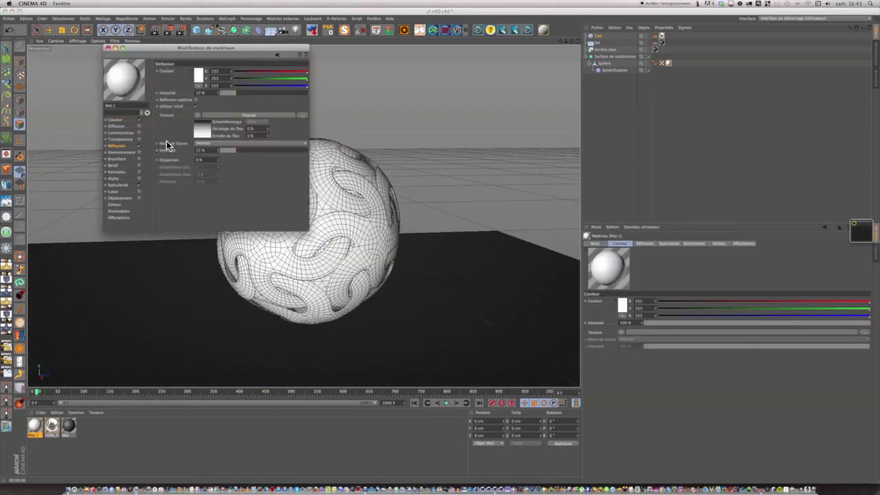
Render the perforated sphere with its dark glossy metal material in the viewport.
click(154, 32)
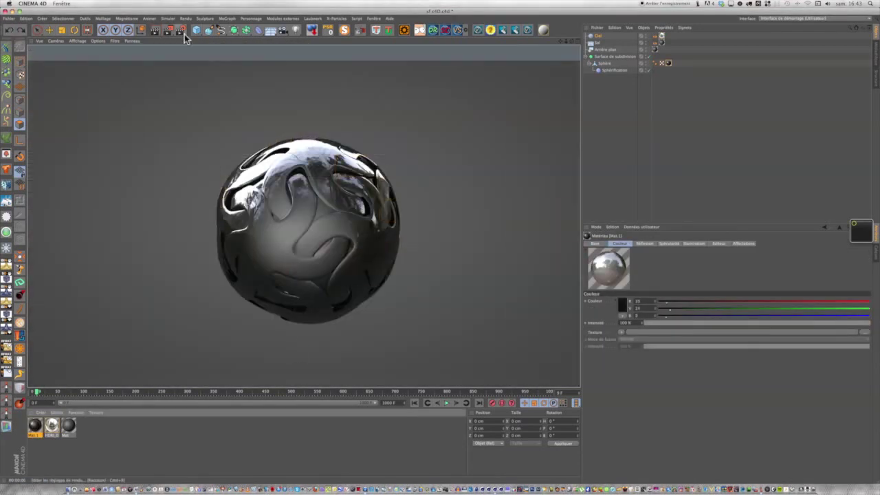